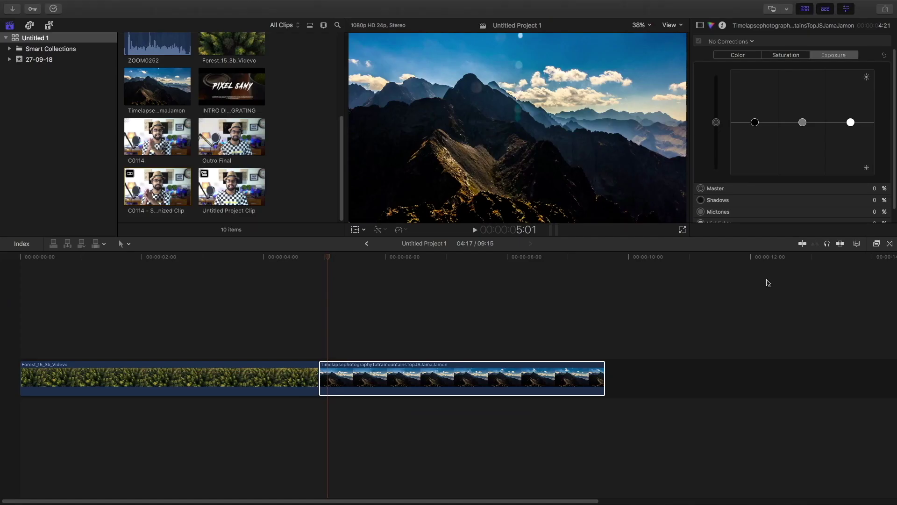
Step: Drop the FCPX 10.3 INK DROP transition onto the forest-to-mountain cut and create it
left_click(890, 244)
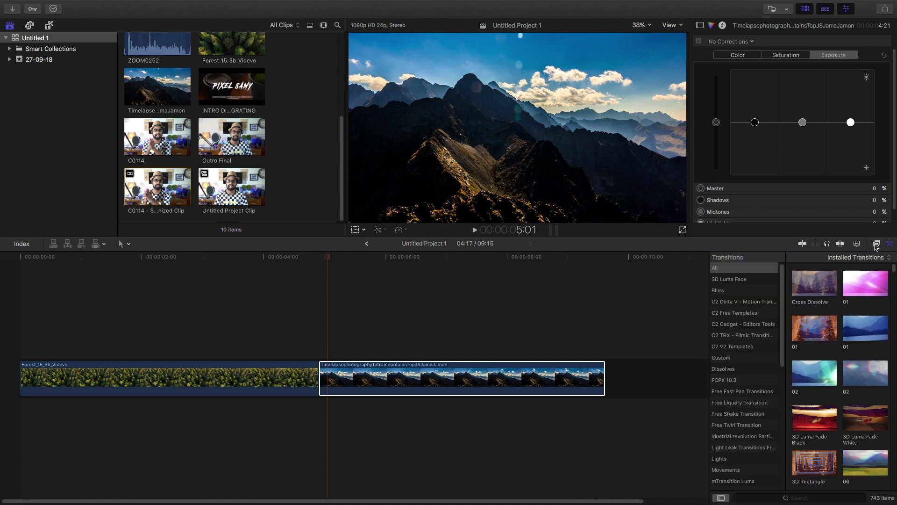
left_click(778, 380)
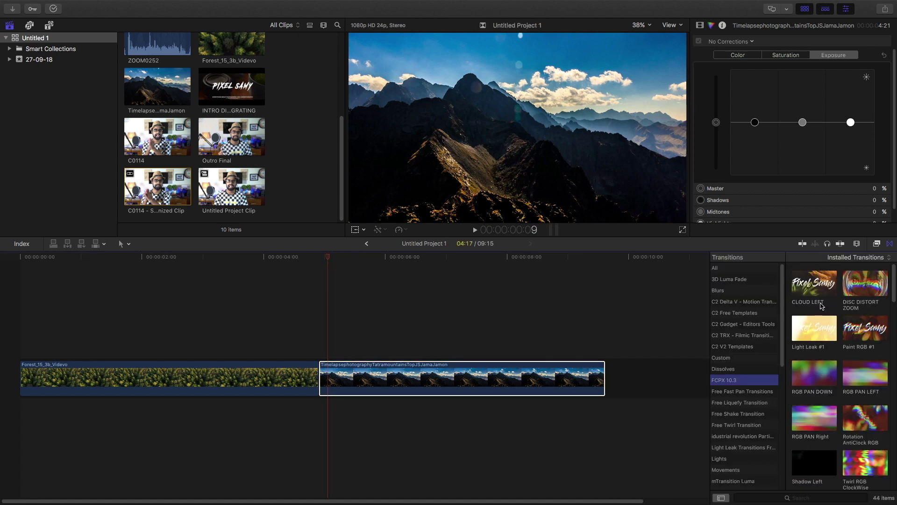
scroll(821, 306, "down", 3)
scroll(821, 306, "down", 5)
scroll(822, 306, "down", 5)
scroll(821, 306, "down", 5)
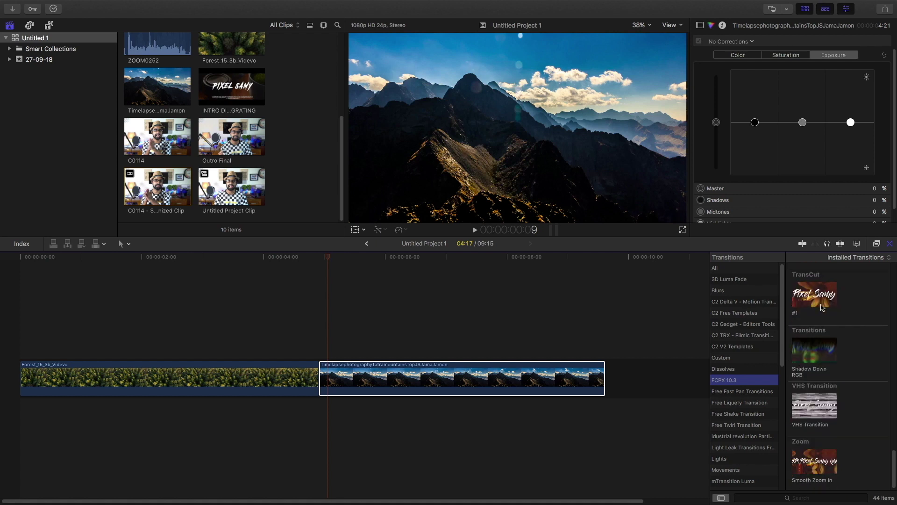
scroll(822, 307, "up", 3)
scroll(822, 307, "up", 4)
scroll(822, 307, "up", 3)
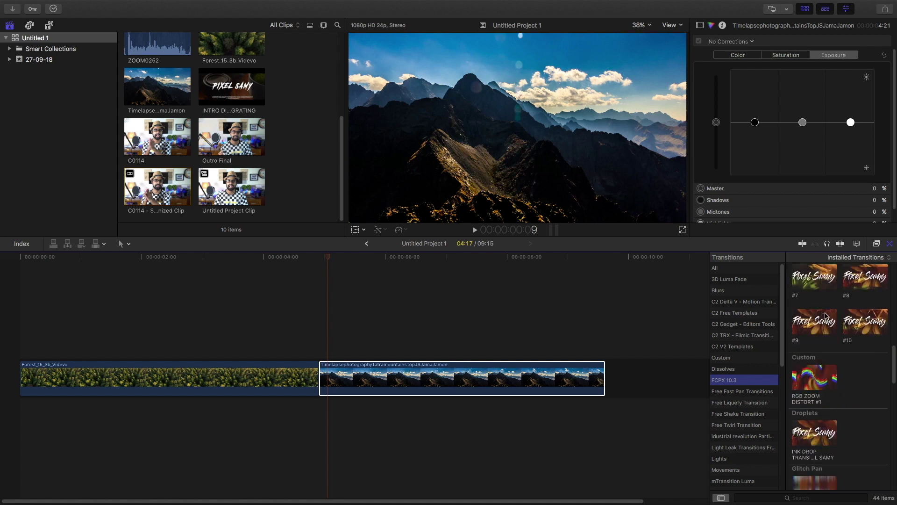
left_click(823, 435)
left_click_drag(823, 436, 319, 378)
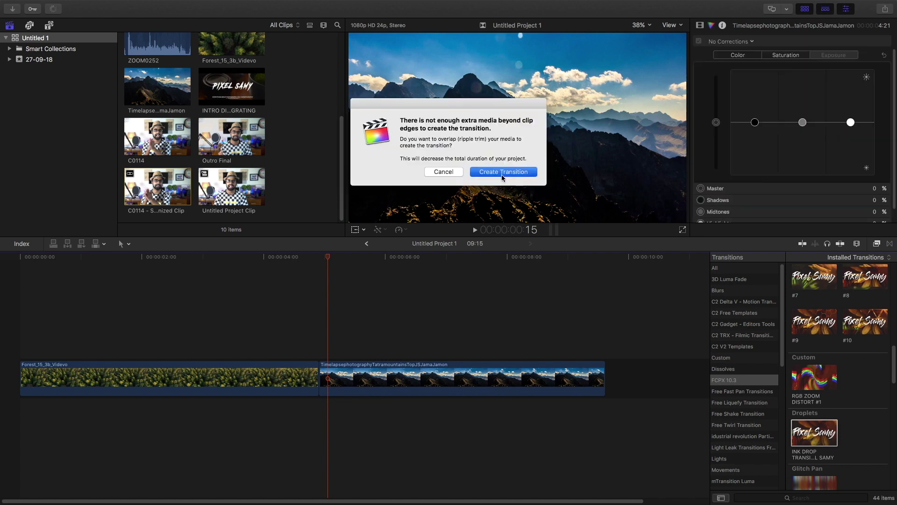
left_click(501, 173)
Step: Delete the extra transition at the timeline start and trim the forest clip's start
left_click(49, 380)
key("Delete")
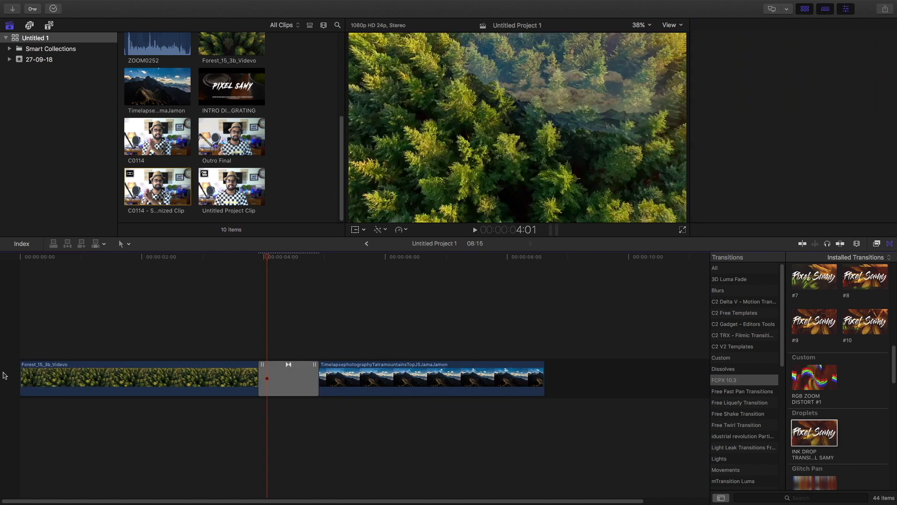
left_click_drag(21, 388, 29, 392)
Step: Select the ink drop transition and play it back from just before the cut
left_click(311, 379)
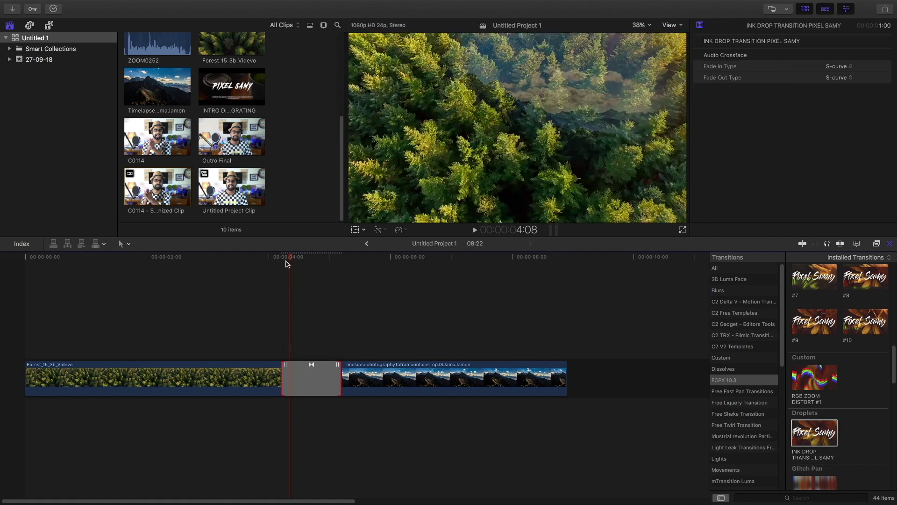
key("space")
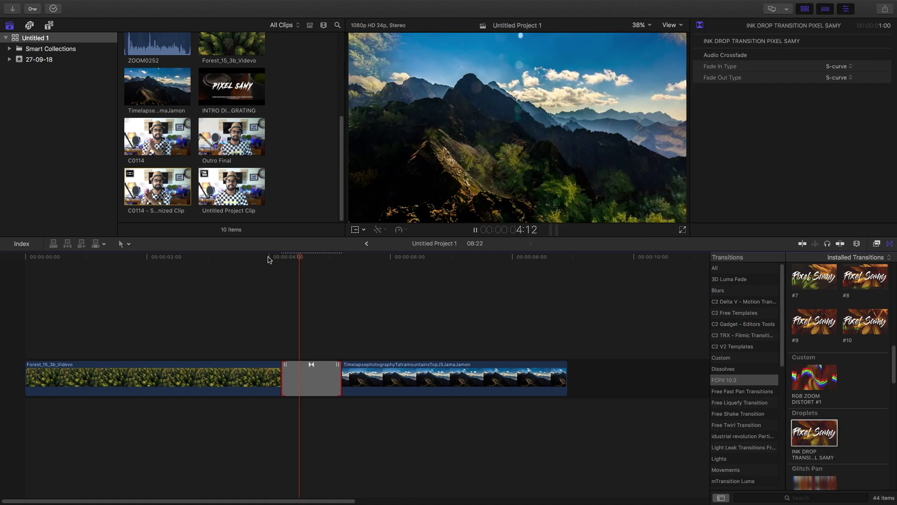
left_click(269, 260)
key("space")
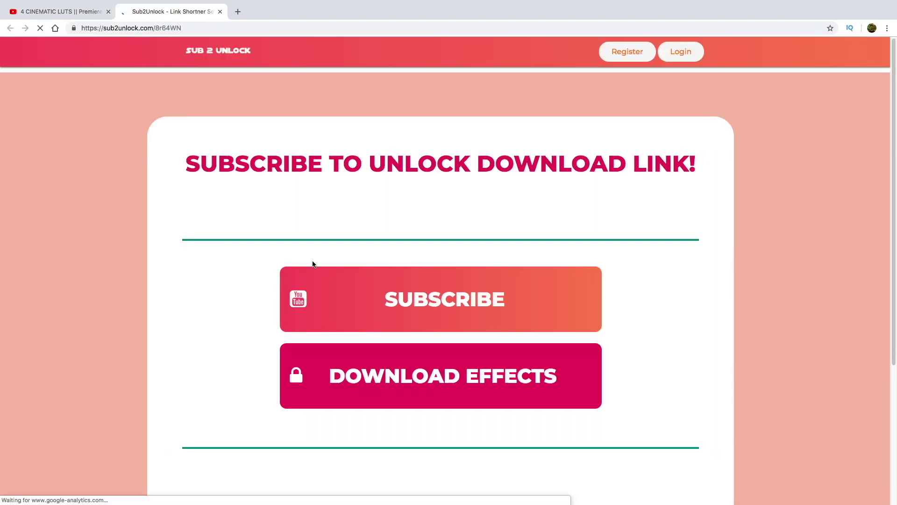
Step: Subscribe to the YouTube channel, then unlock DOWNLOAD EFFECTS and click Get link
left_click(406, 302)
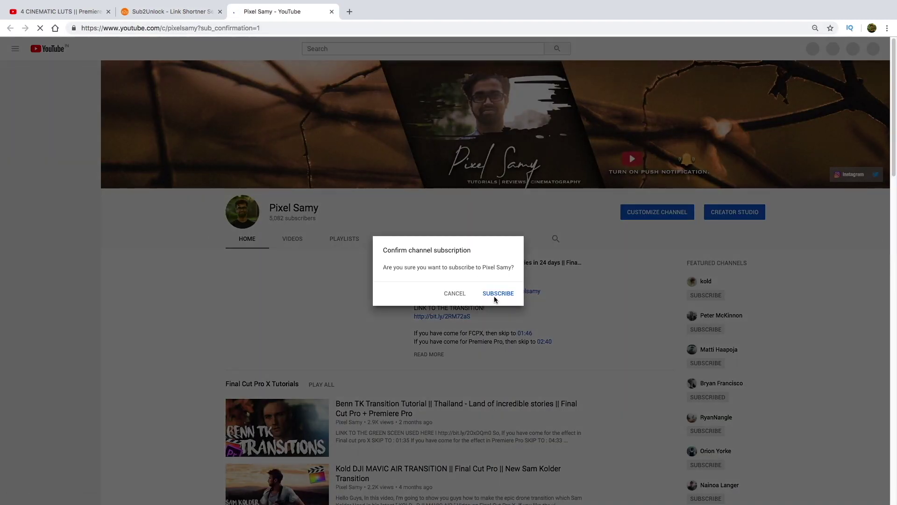
left_click(496, 294)
key("ctrl+shift+Tab")
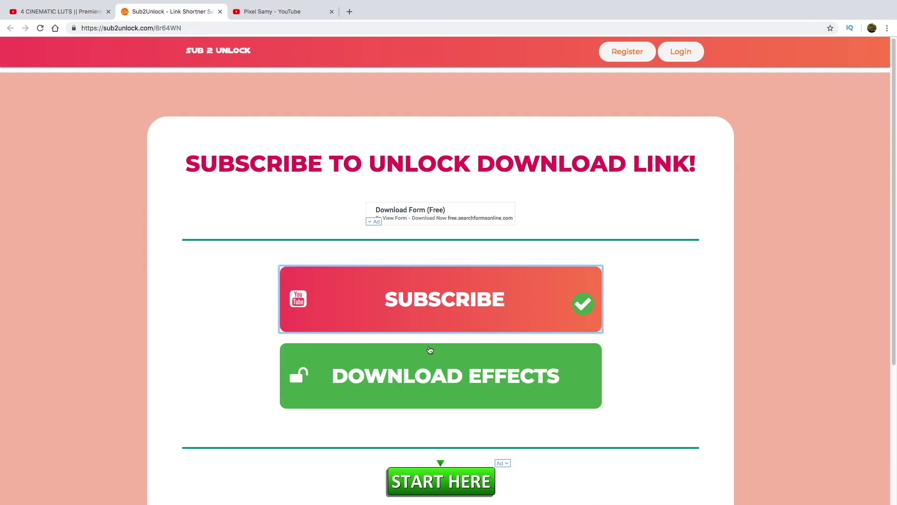
left_click(432, 353)
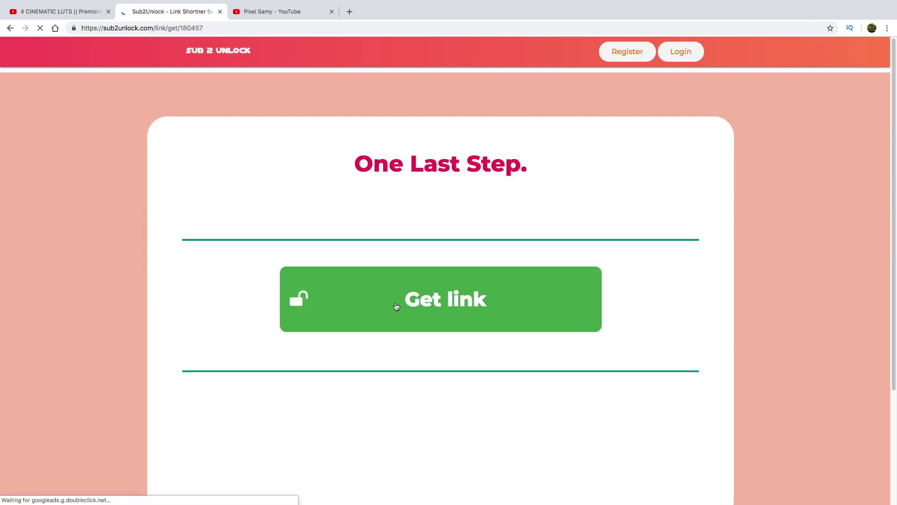
left_click(396, 307)
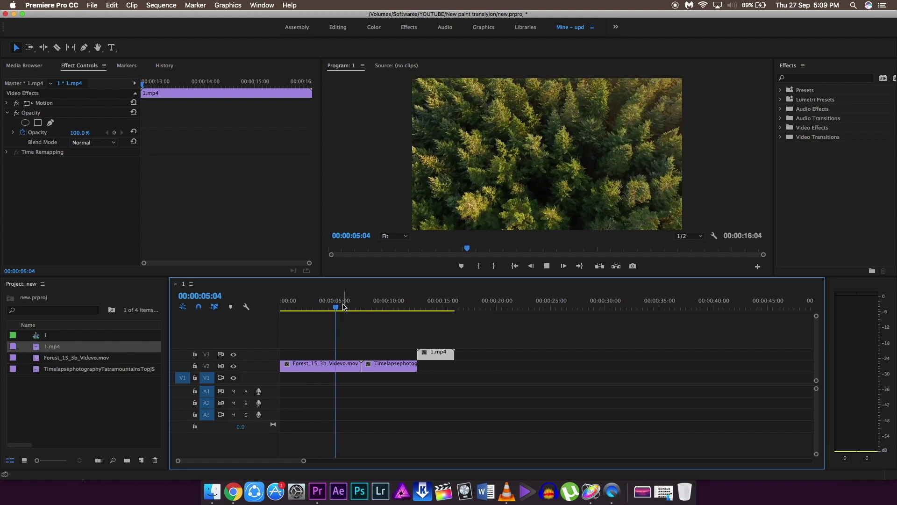
Step: Preview the sequence, then drag 1.mp4 on V3 left to about 00:00:04:00 over the cut
left_click(367, 307)
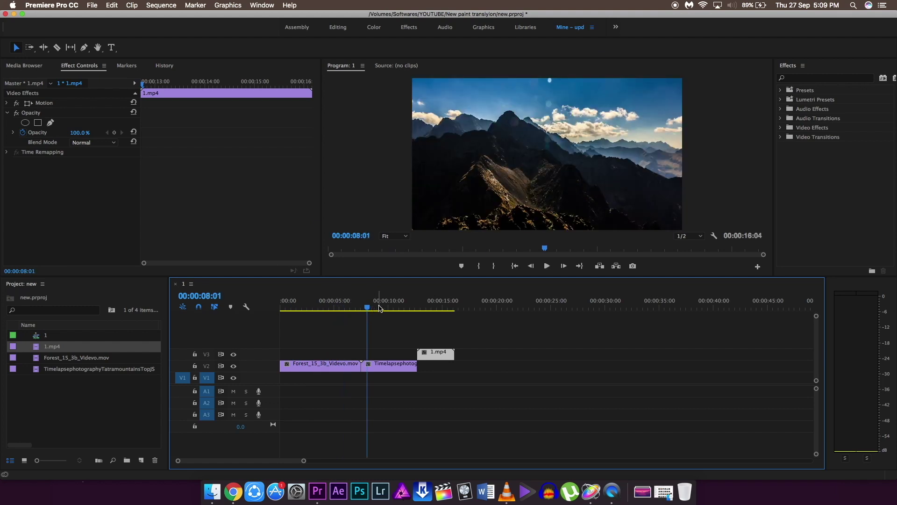
key("space")
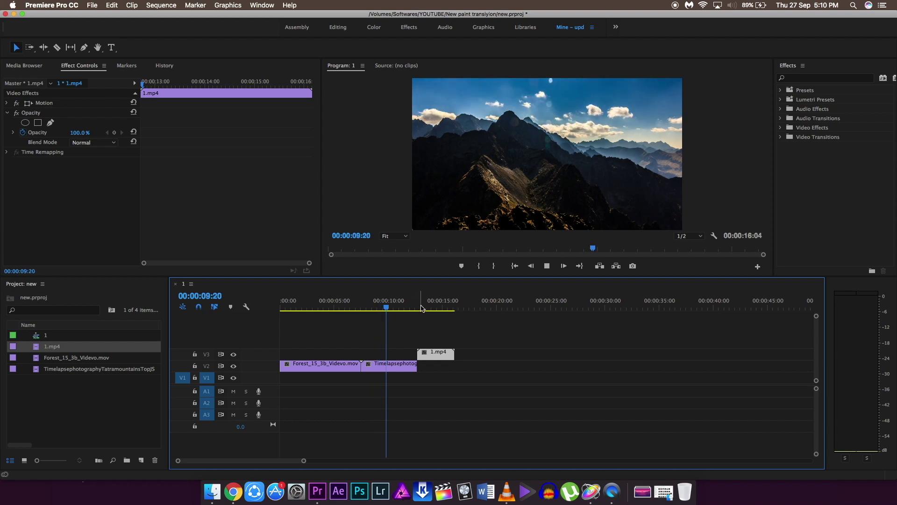
left_click(421, 308)
key("space")
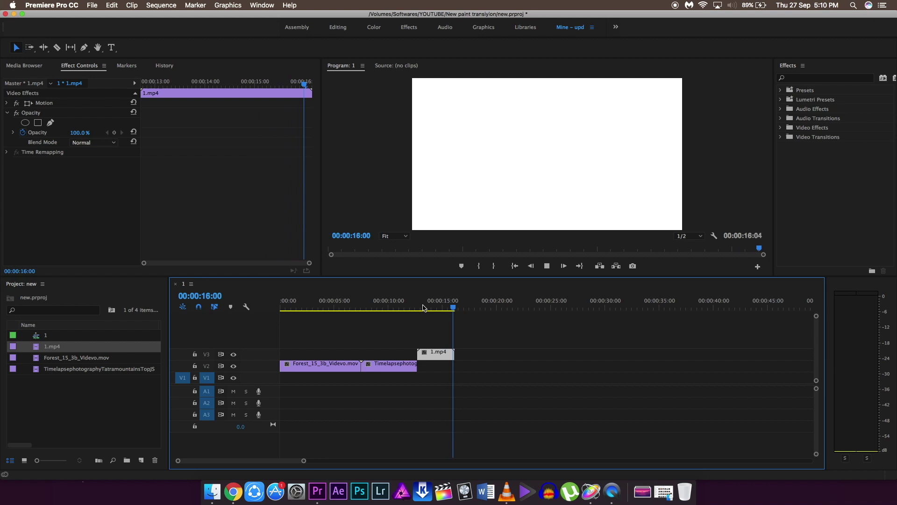
left_click(423, 308)
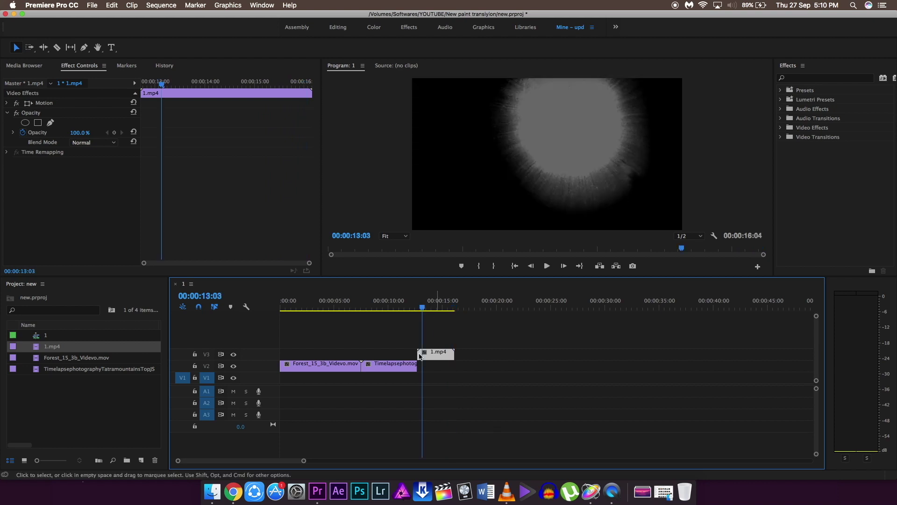
left_click_drag(420, 356, 350, 357)
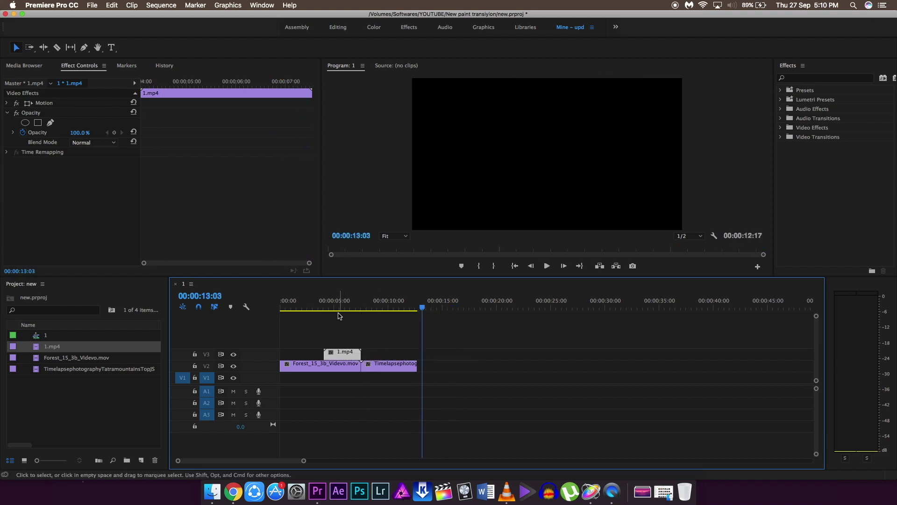
left_click(334, 308)
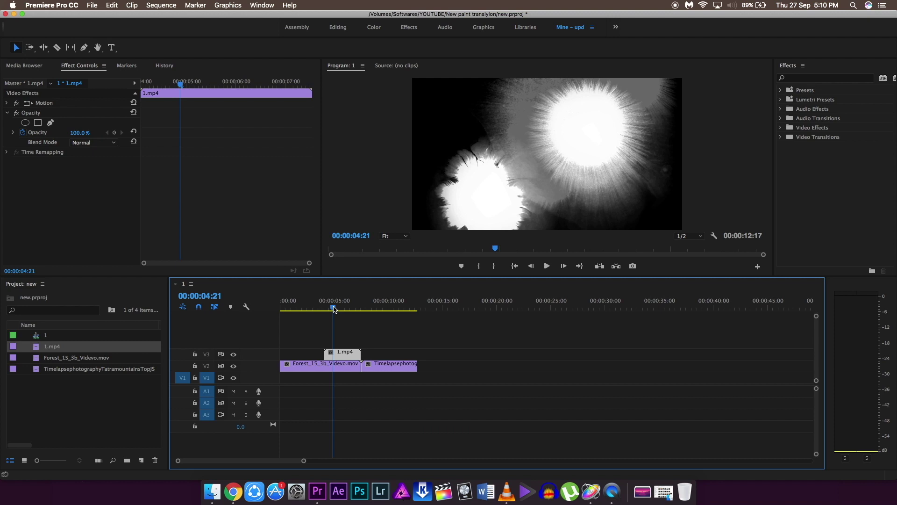
Step: Apply the Luma Key effect to the 1.mp4 clip on V3 and zoom the timeline in
left_click(792, 78)
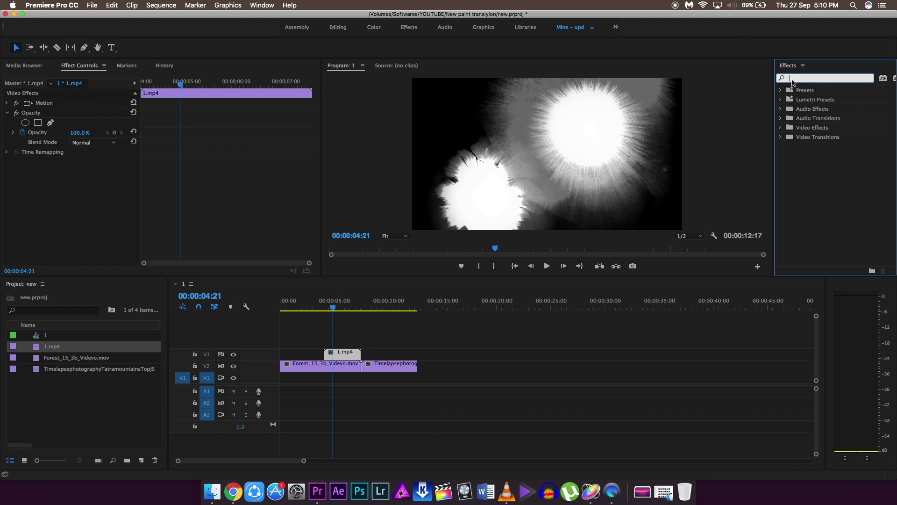
type("luma")
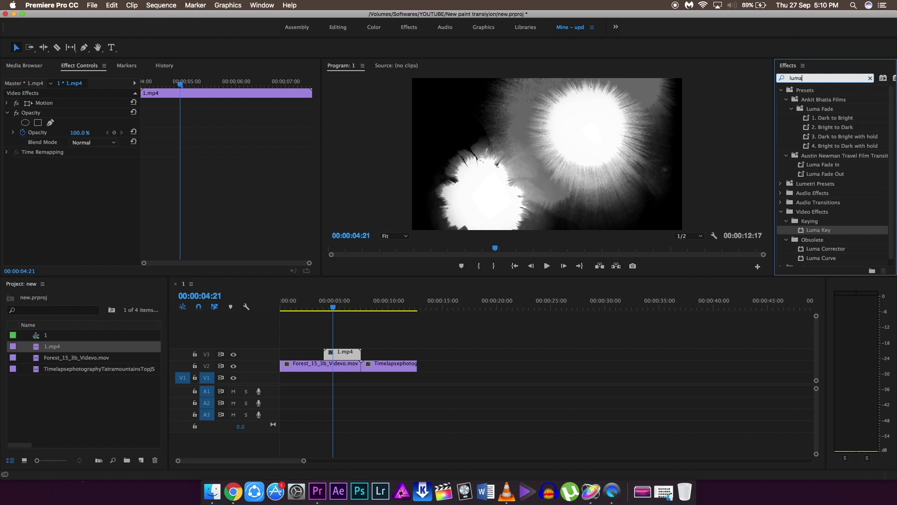
left_click(827, 230)
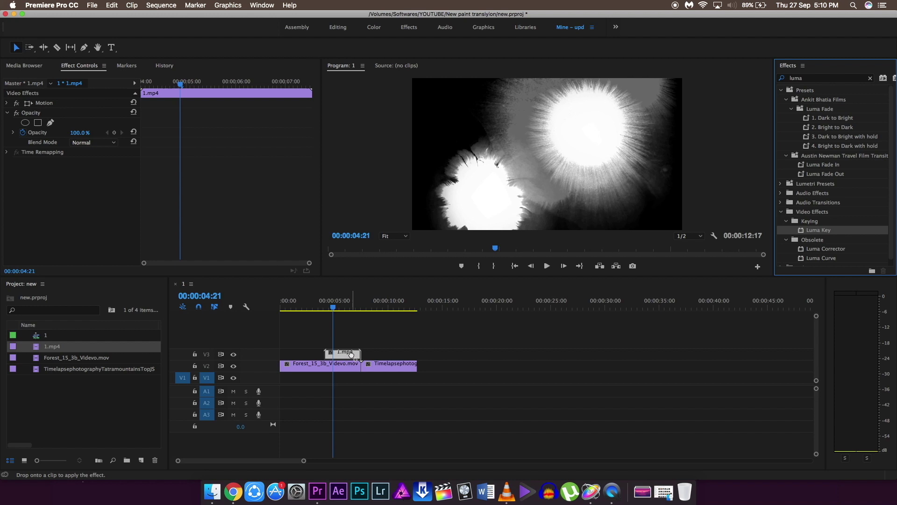
left_click_drag(351, 355, 351, 356)
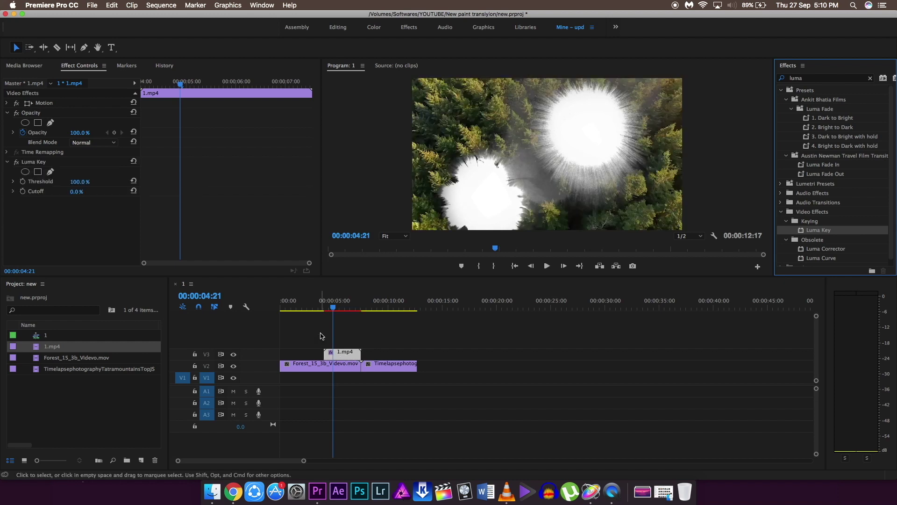
key("=")
key("=")
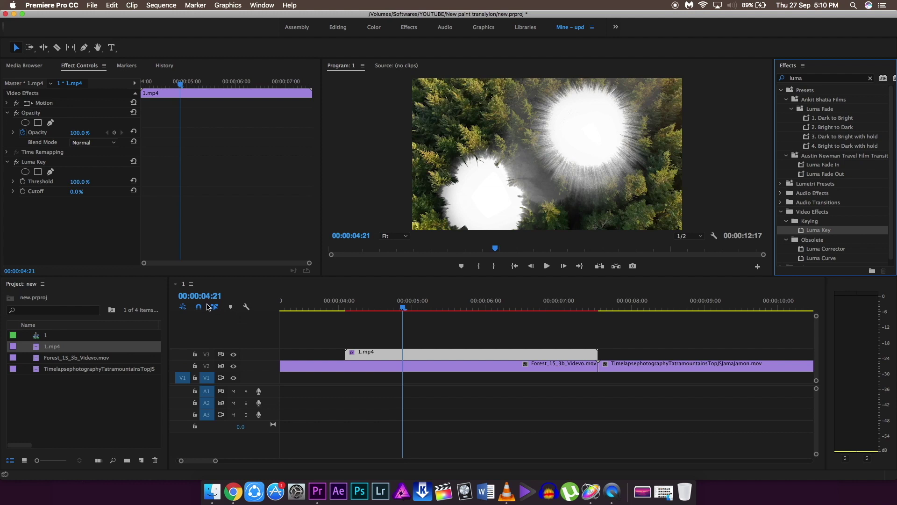
Step: Razor-cut the V2 forest clip where 1.mp4 begins and select the later piece
left_click(56, 48)
left_click(347, 364)
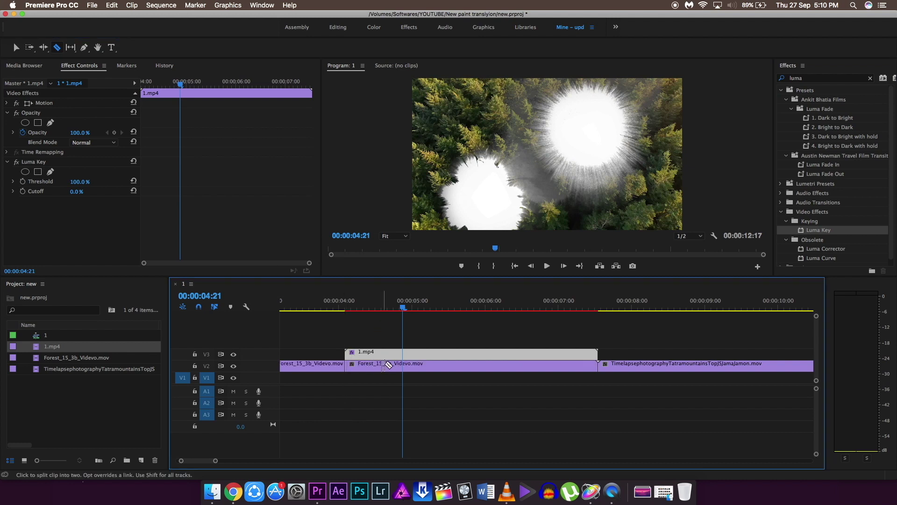
left_click(15, 47)
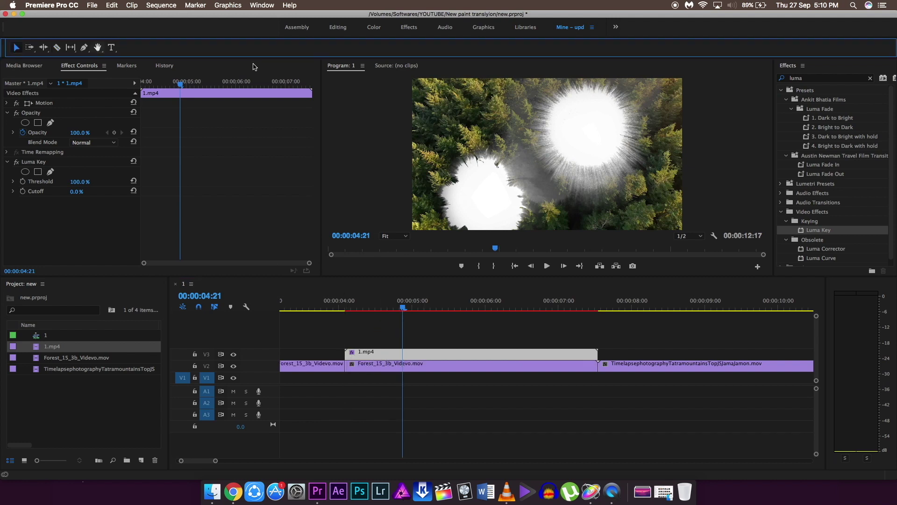
left_click(451, 369)
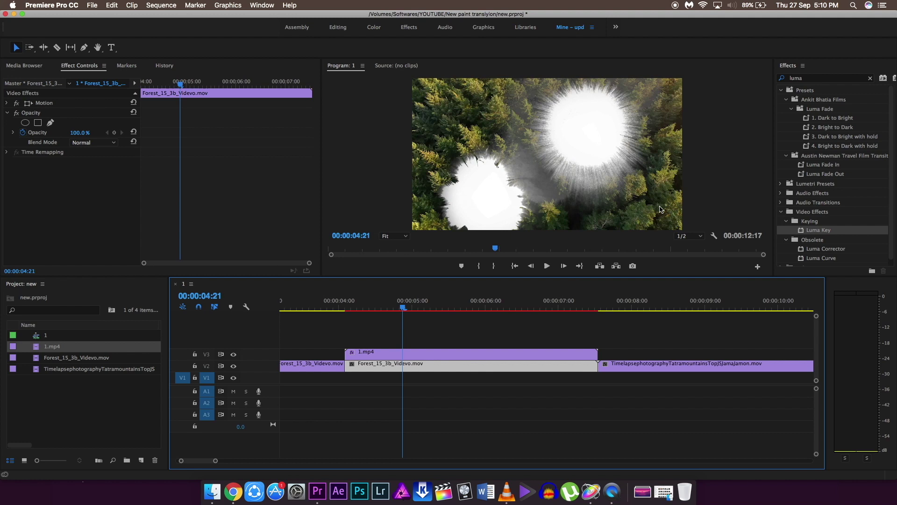
Step: Apply the Track Matte Key effect to the later forest piece
double_click(789, 78)
type("tr")
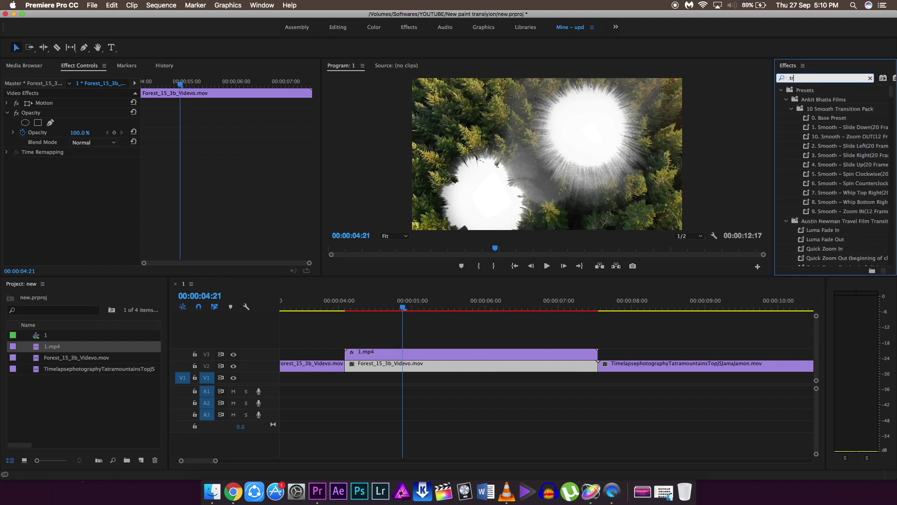
type("ack")
left_click(844, 146)
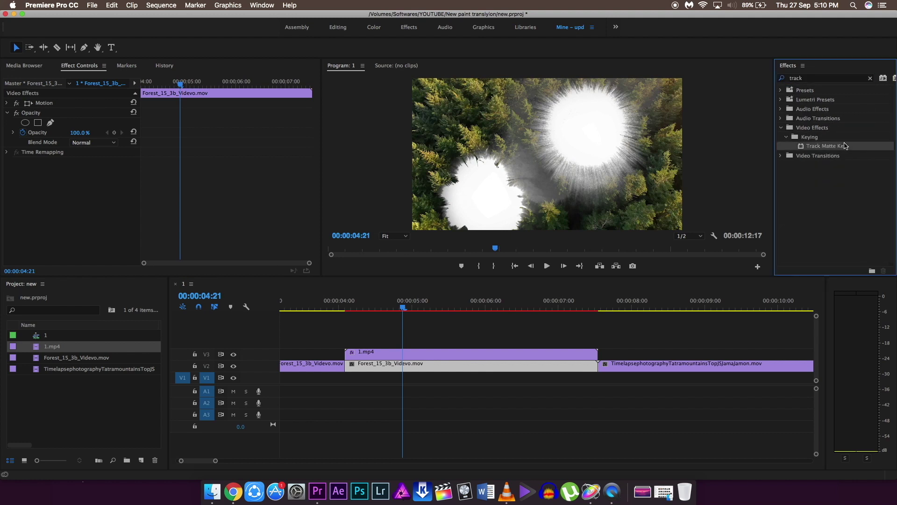
left_click_drag(496, 349, 477, 366)
Step: Set the Track Matte Key to Matte Video 3, Composite Matte Luma, with Reverse checked
left_click_drag(404, 309, 433, 314)
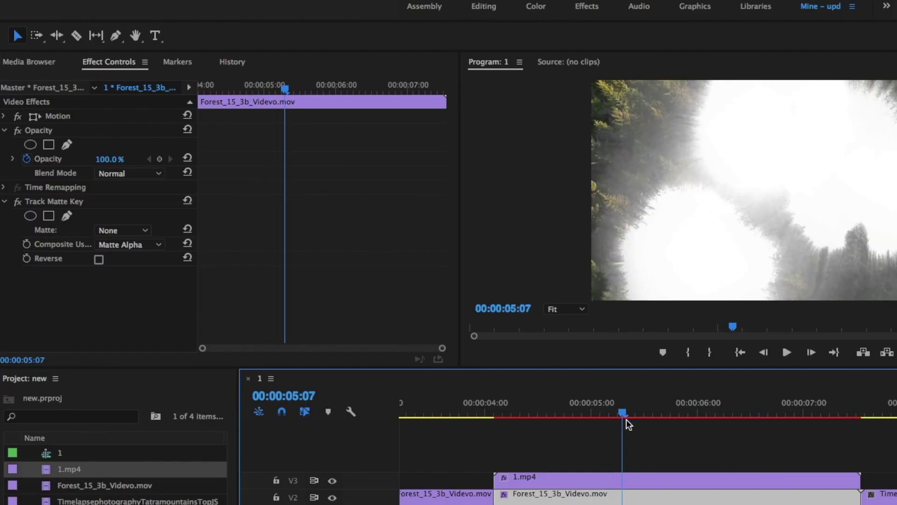
left_click_drag(628, 424, 627, 423)
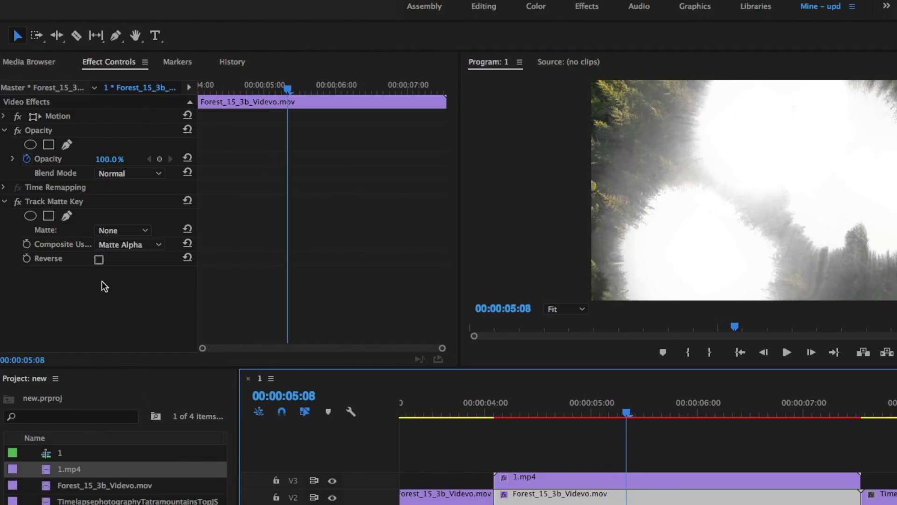
left_click(122, 245)
left_click(131, 270)
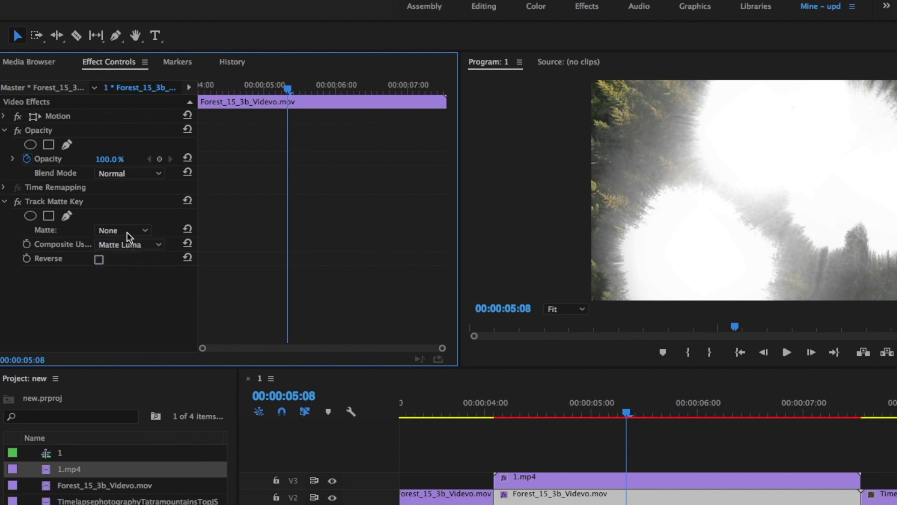
left_click(127, 235)
left_click(130, 262)
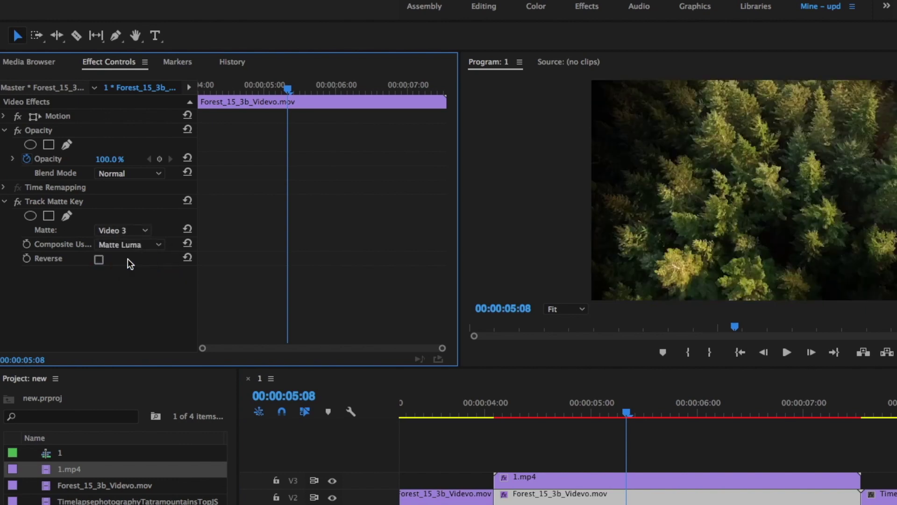
mouse_move(626, 422)
left_mouse_down()
mouse_move(574, 428)
mouse_move(626, 427)
left_mouse_up()
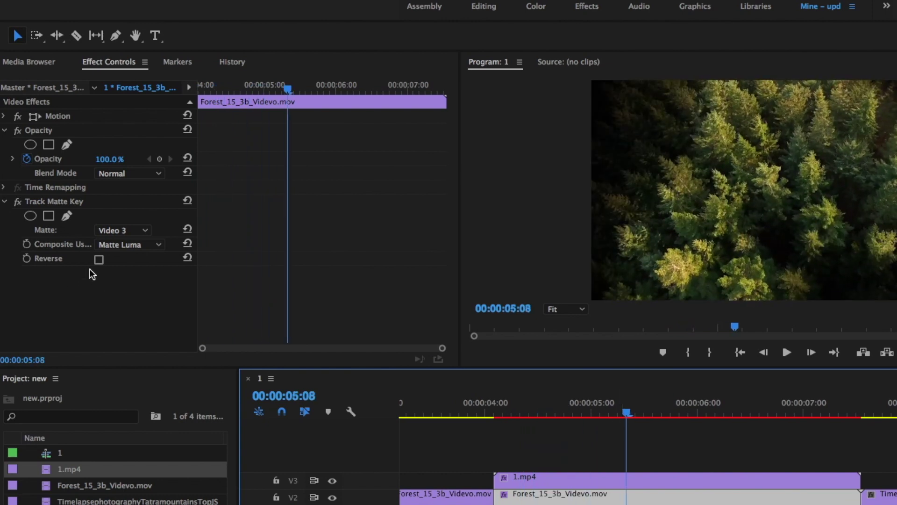
left_click(99, 260)
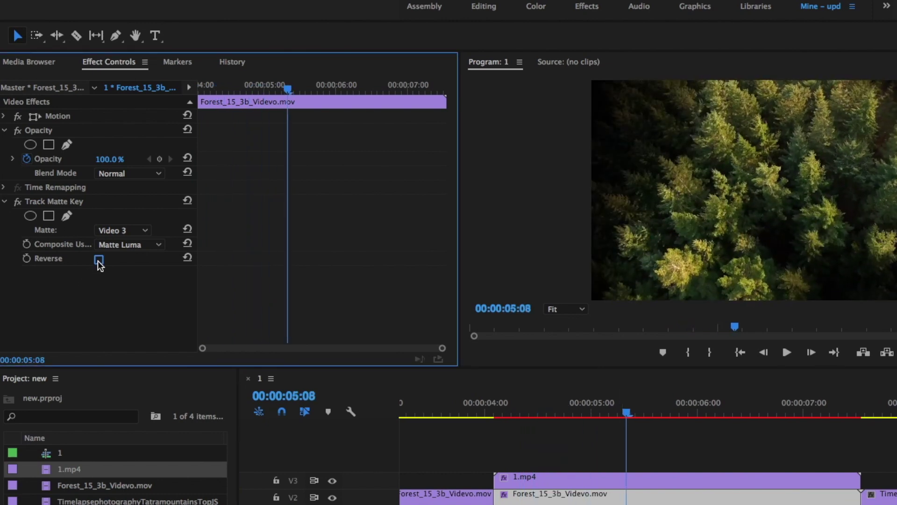
left_click(98, 260)
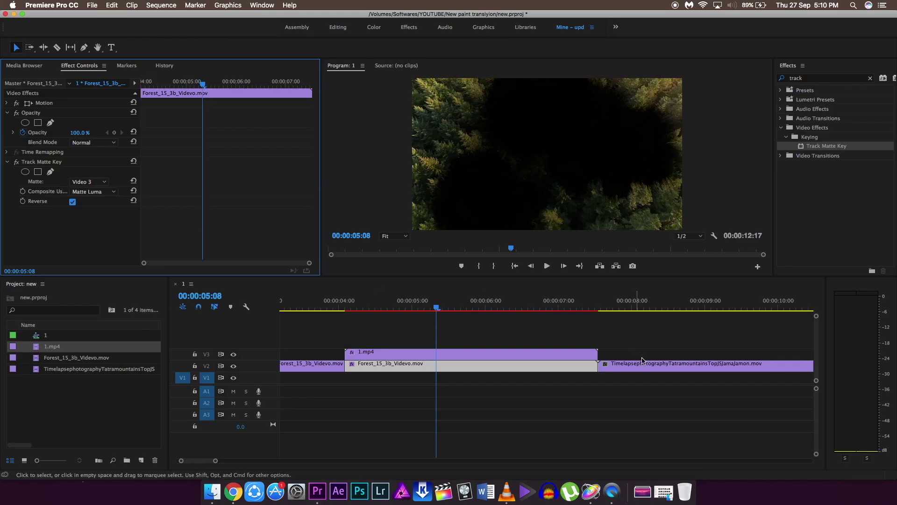
Step: Move the mountain timelapse down to V1, aligned with 1.mp4's start, and play it back
left_click_drag(643, 361, 389, 379)
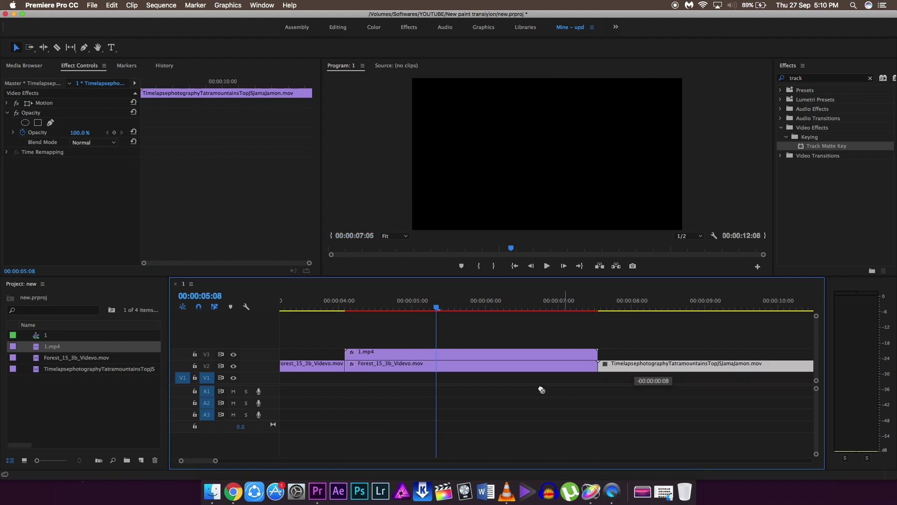
mouse_move(348, 308)
left_mouse_down()
mouse_move(602, 309)
mouse_move(328, 311)
left_mouse_up()
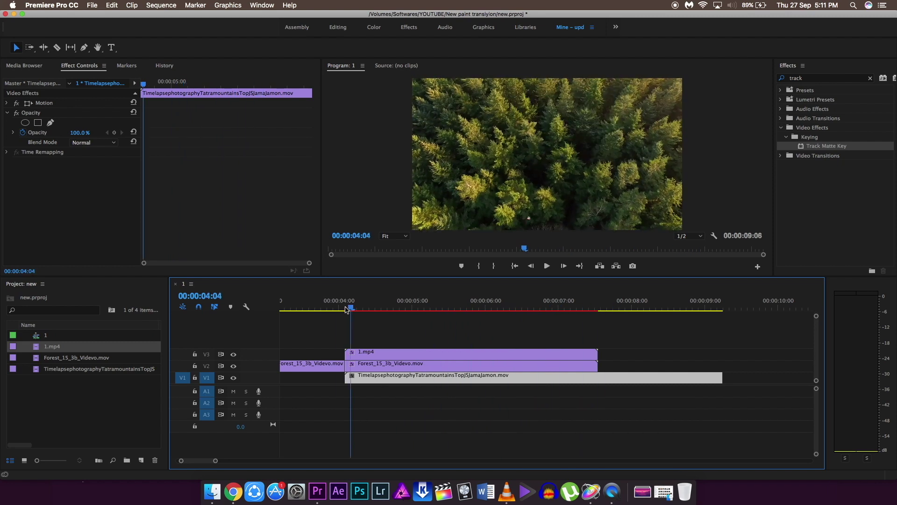
key("space")
key("space")
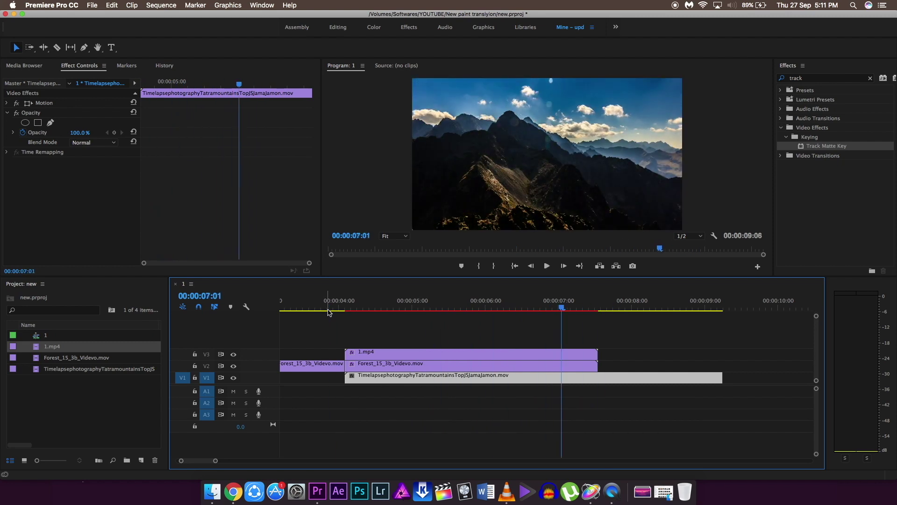
Step: Marquee-select the three stacked transition clips and render them for smooth playback
key("minus")
key("minus")
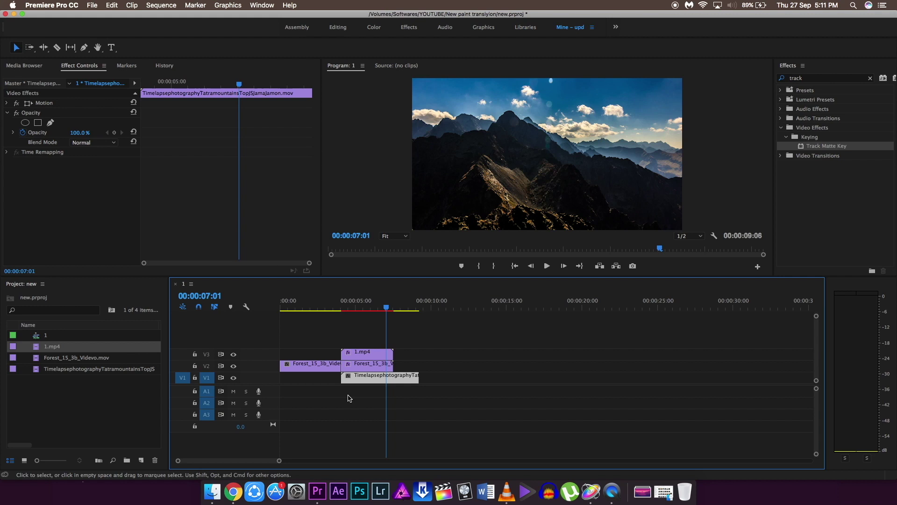
key("equal")
key("equal")
left_click(348, 395)
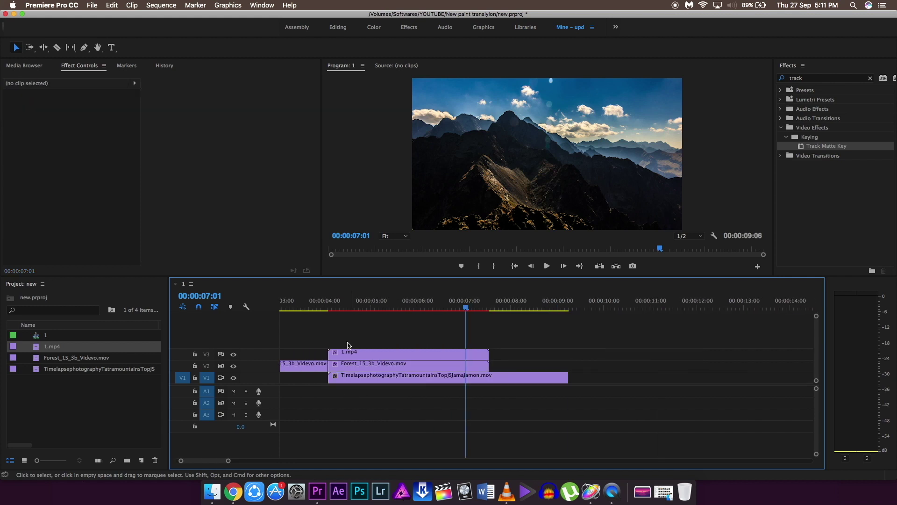
left_click_drag(331, 329, 492, 406)
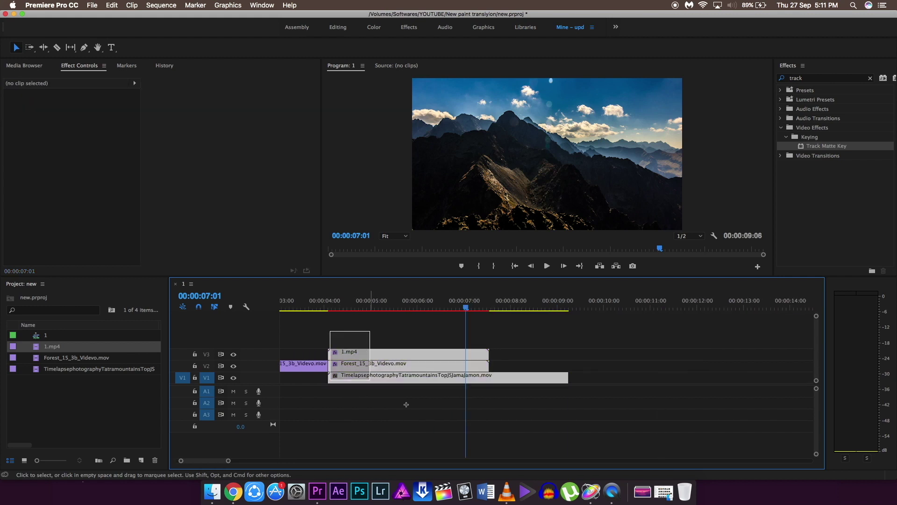
left_click(154, 7)
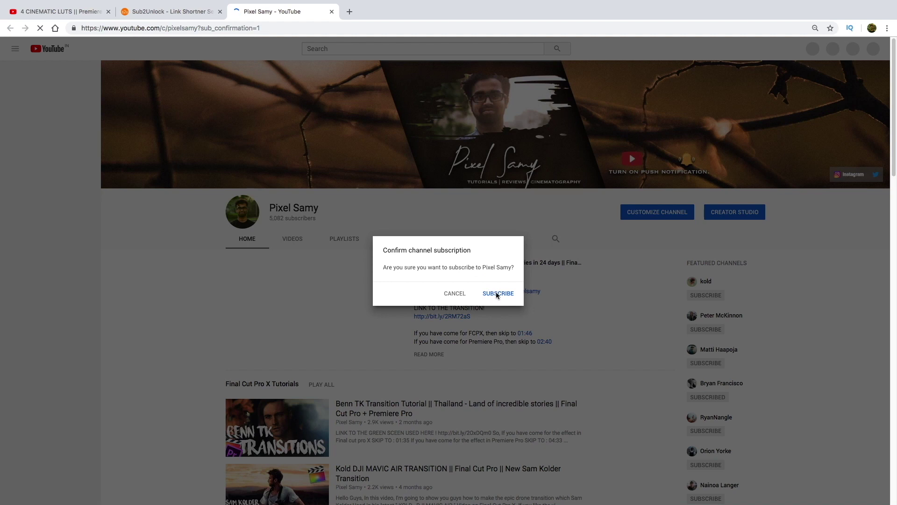
Step: Open the unlocked effects download and follow its final Get link step
left_click(497, 293)
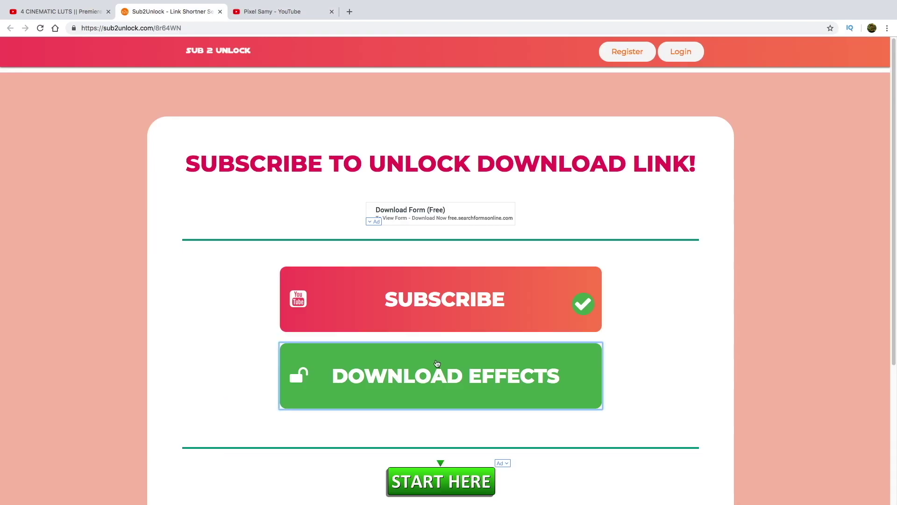
left_click(396, 305)
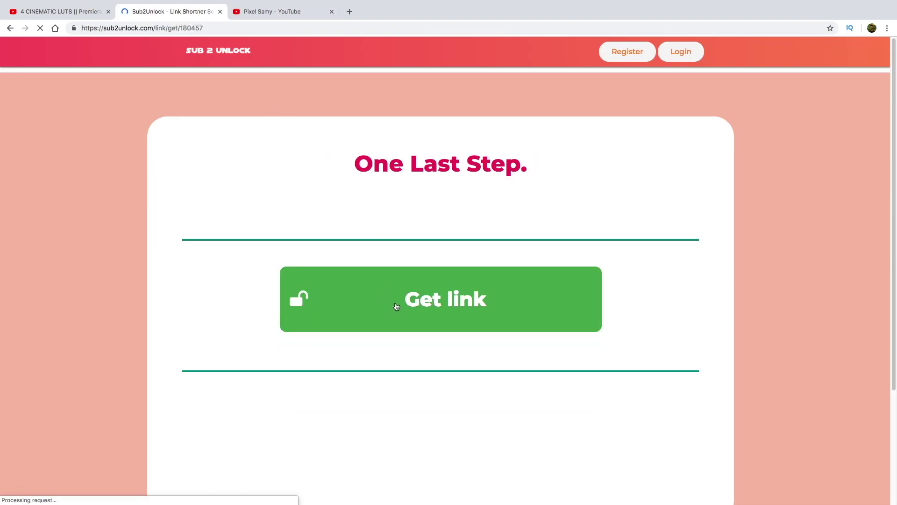